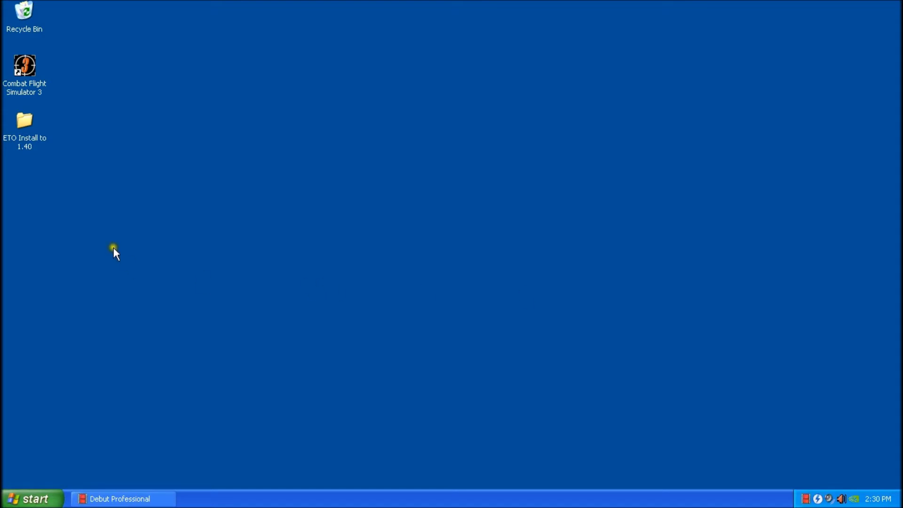
Launch Combat Flight Simulator 3, then open the 'ETO Install to 1.40' desktop folder with its three expansion zips.
{"action": "double_click", "coordinate": [27, 66]}
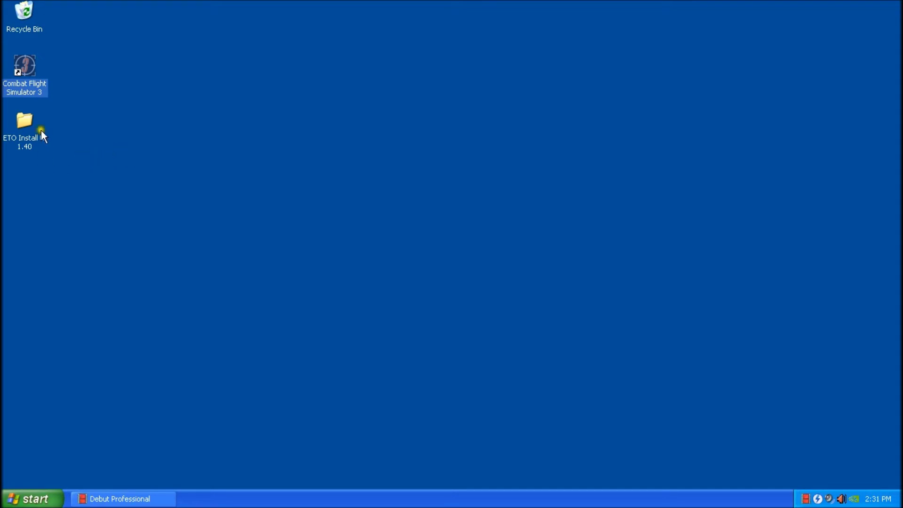
{"action": "left_click", "coordinate": [16, 121]}
{"action": "double_click", "coordinate": [16, 120]}
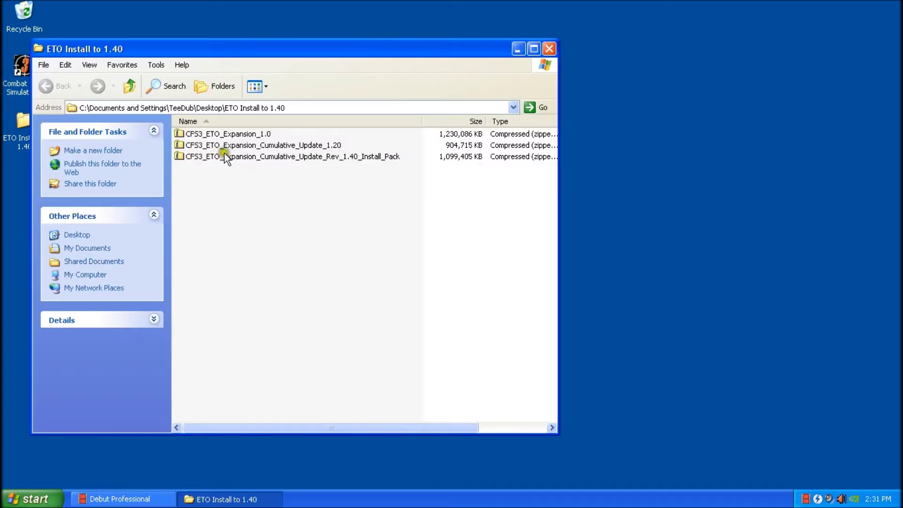
Run the CFS3 ETO Expansion Rev 1.0 installer directly from CFS3_ETO_Expansion_1.0.zip without extracting it.
{"action": "double_click", "coordinate": [249, 134]}
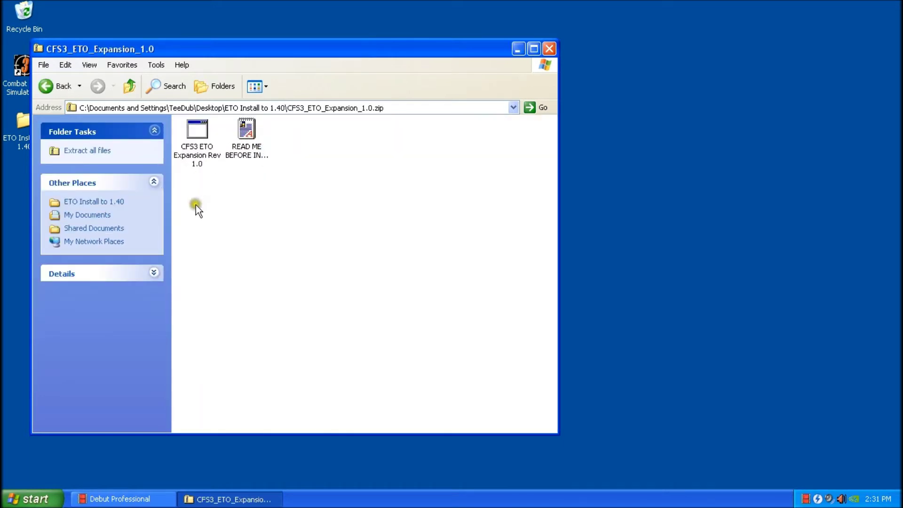
{"action": "double_click", "coordinate": [197, 130]}
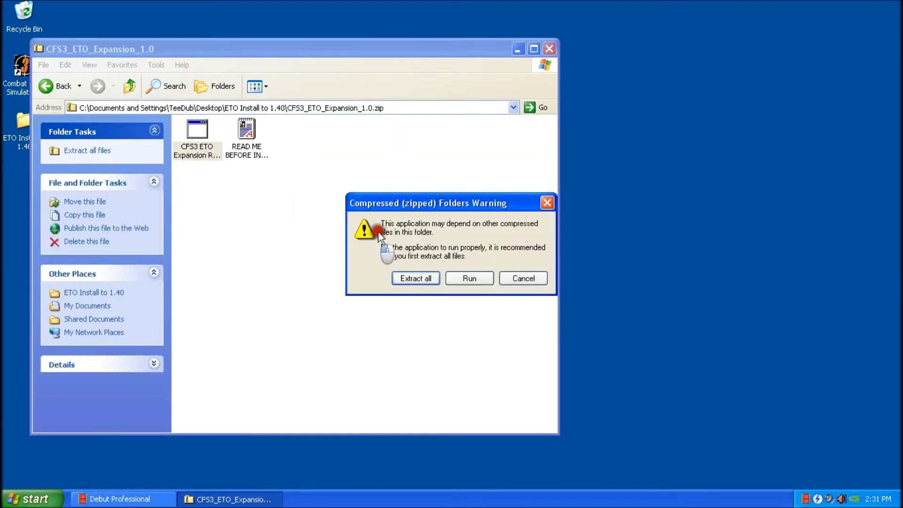
{"action": "left_click", "coordinate": [487, 283]}
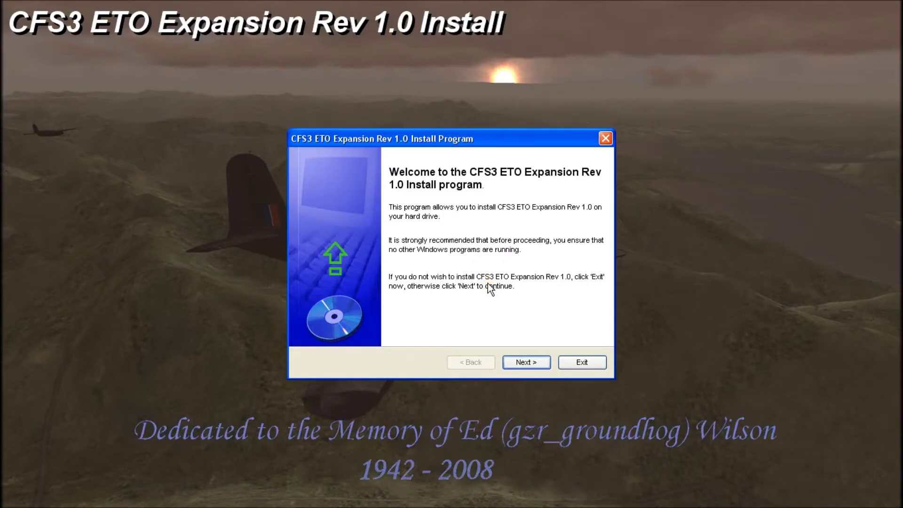
Accept the licence and install Rev 1.0 into the default C:\Program Files\Microsoft Games folder.
{"action": "left_click", "coordinate": [525, 361]}
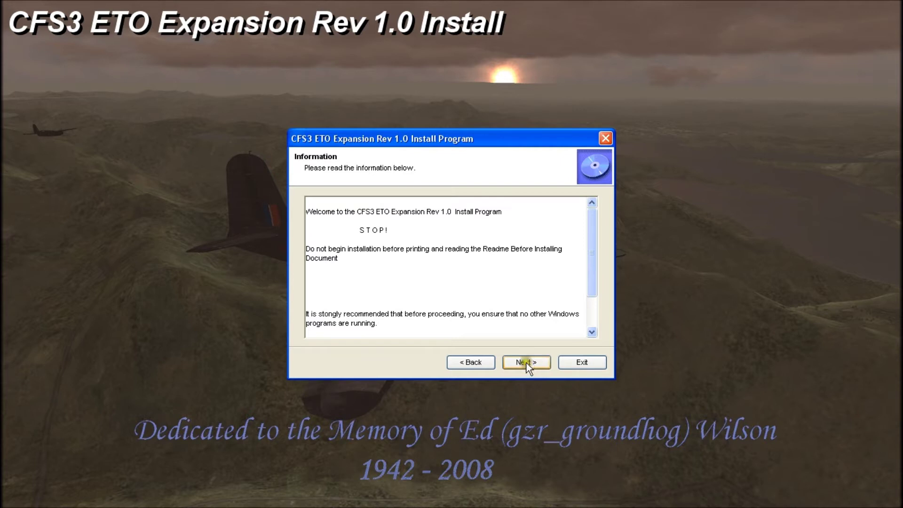
{"action": "left_click", "coordinate": [526, 363]}
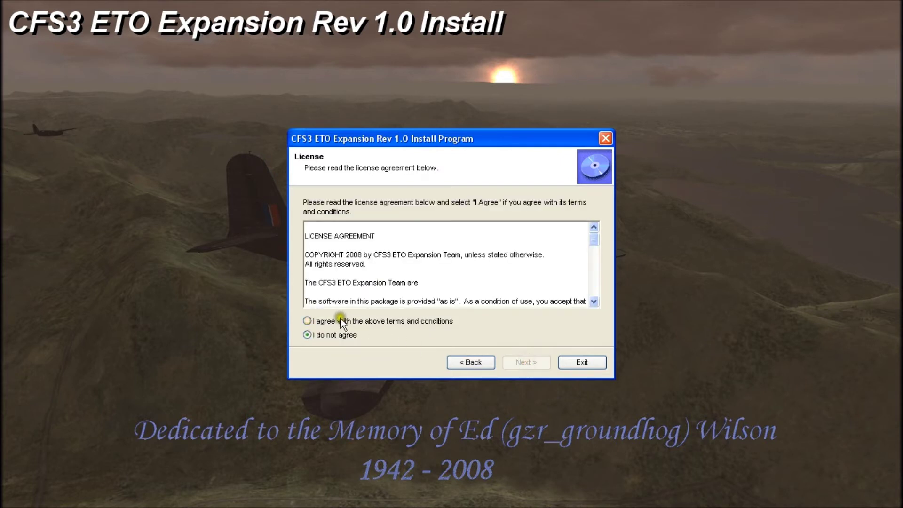
{"action": "left_click", "coordinate": [308, 321]}
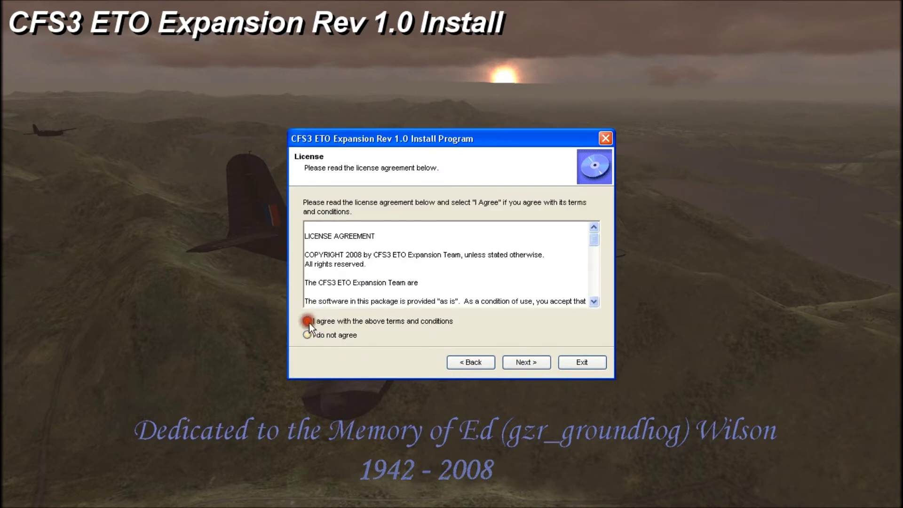
{"action": "left_click", "coordinate": [524, 362]}
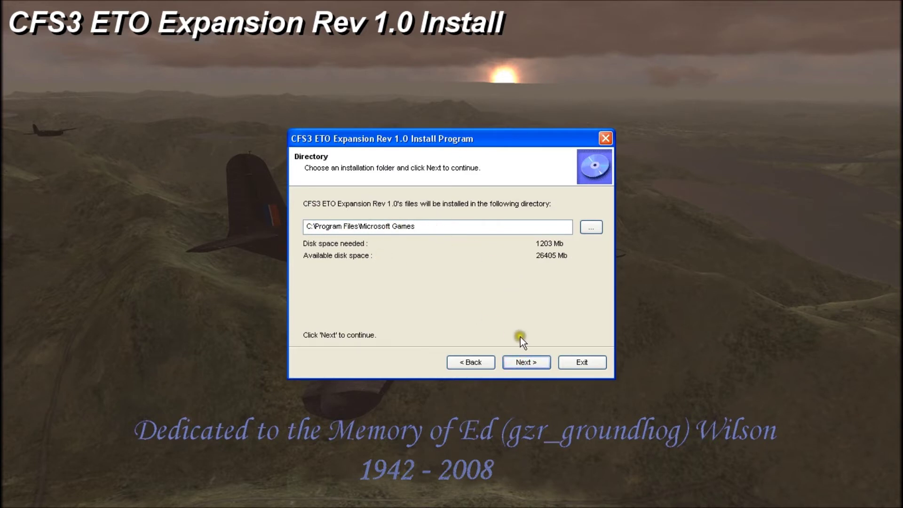
{"action": "left_click", "coordinate": [528, 362]}
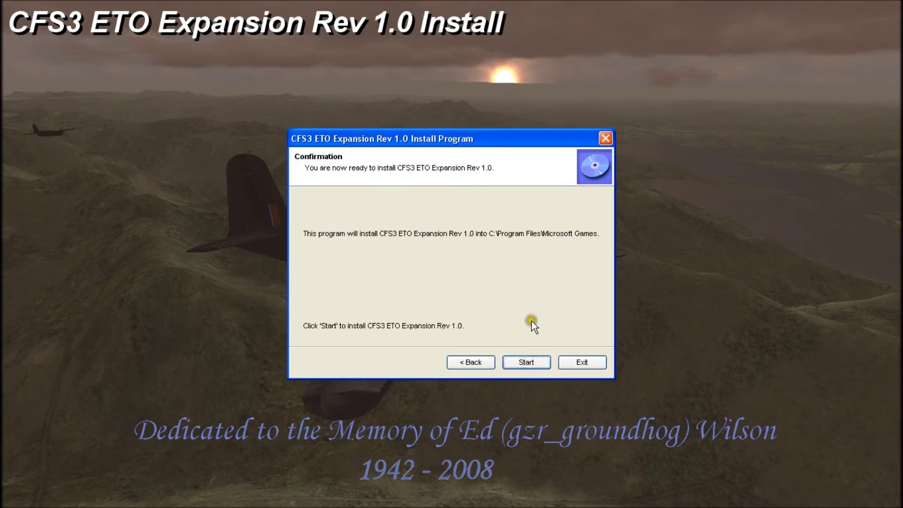
{"action": "left_click", "coordinate": [524, 361]}
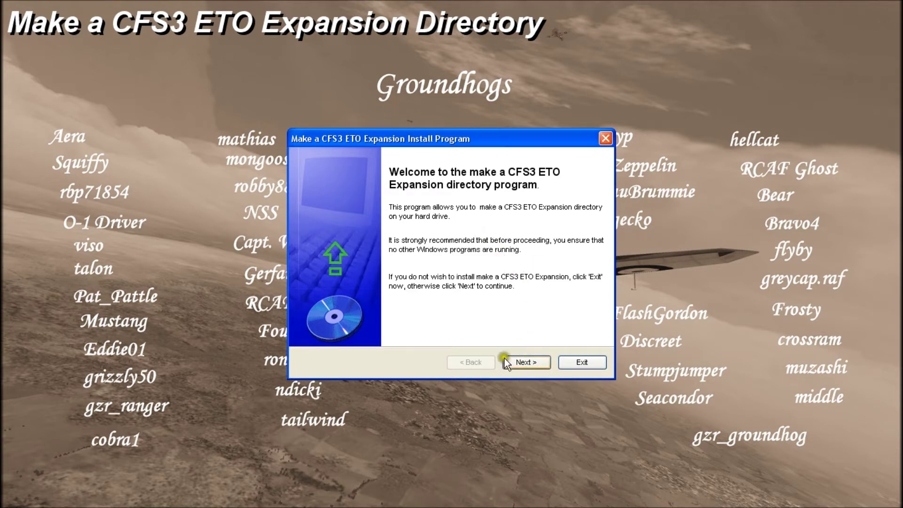
Install the directory maker into C:\Program Files\Microsoft Games and run A_mkdircfs3_etoexpansion.exe.
{"action": "left_click", "coordinate": [527, 363]}
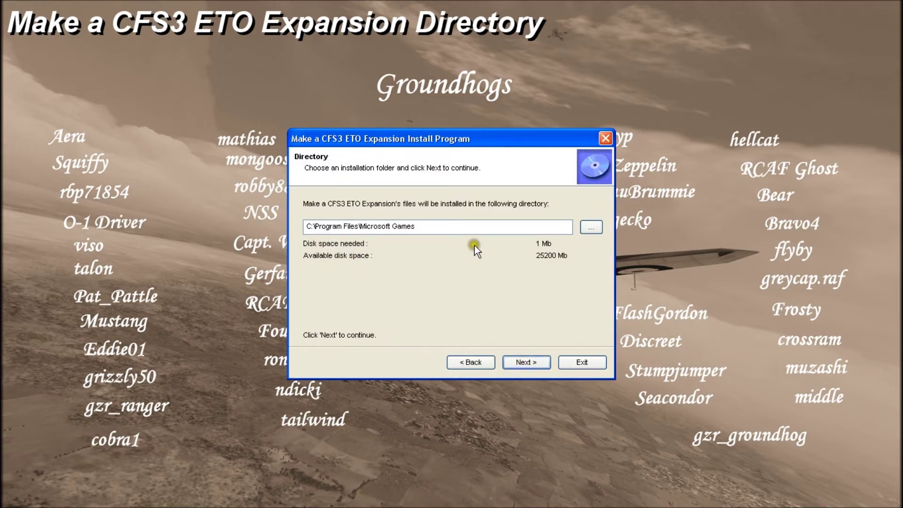
{"action": "left_click", "coordinate": [524, 363]}
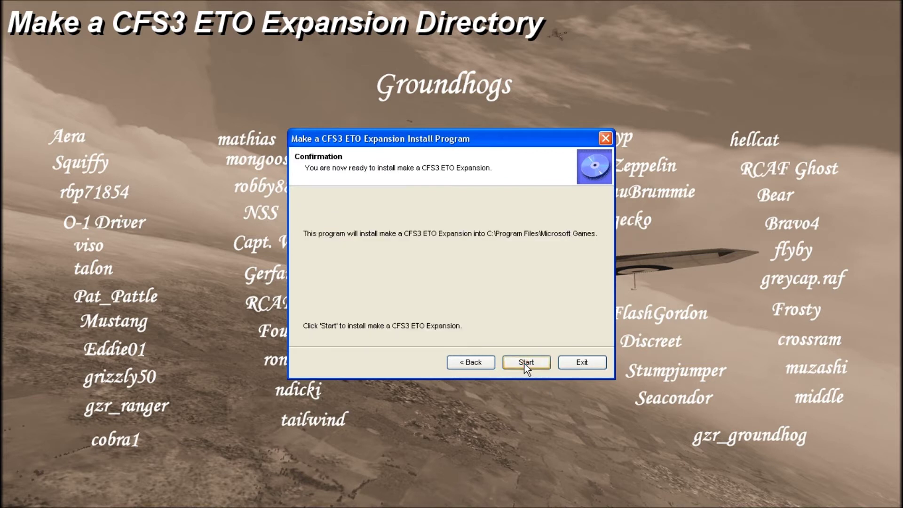
{"action": "left_click", "coordinate": [525, 363]}
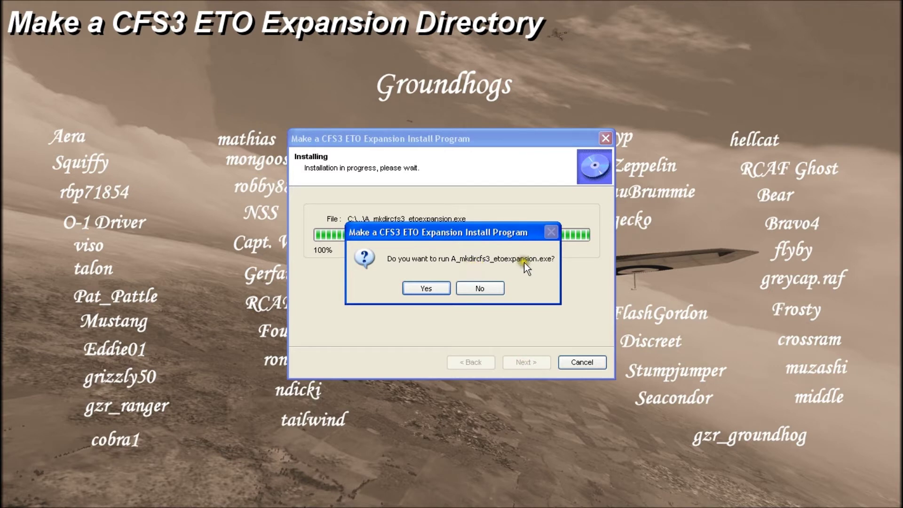
{"action": "left_click", "coordinate": [420, 289]}
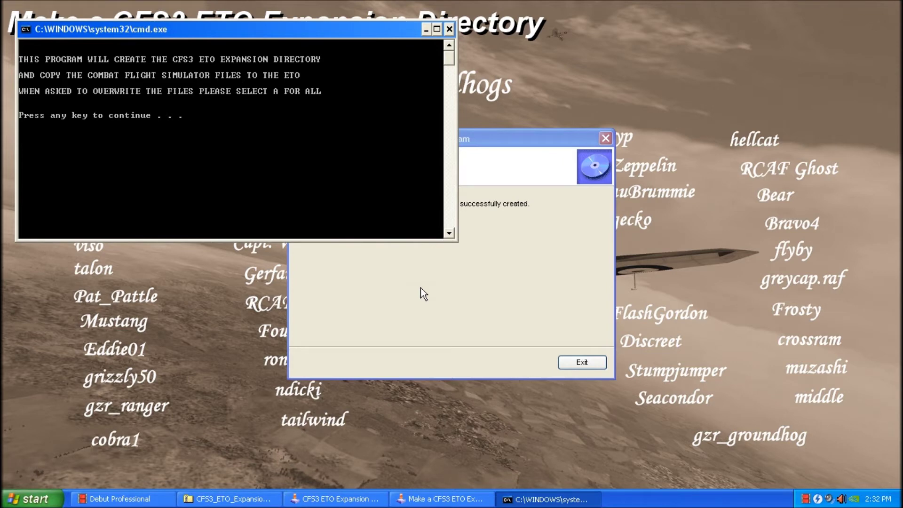
Start copying the game files into the CFS3 ETO Expansion directory, overwriting all existing files.
{"action": "key", "text": "Return"}
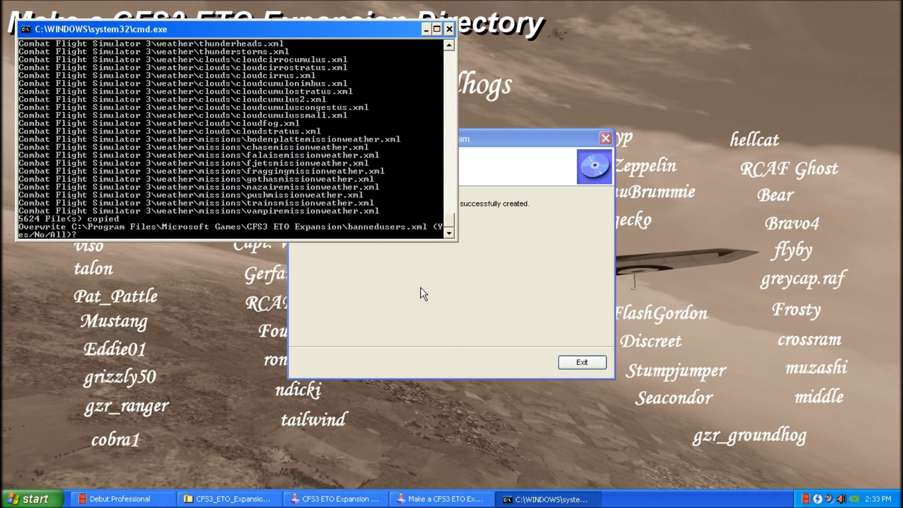
{"action": "key", "text": "a"}
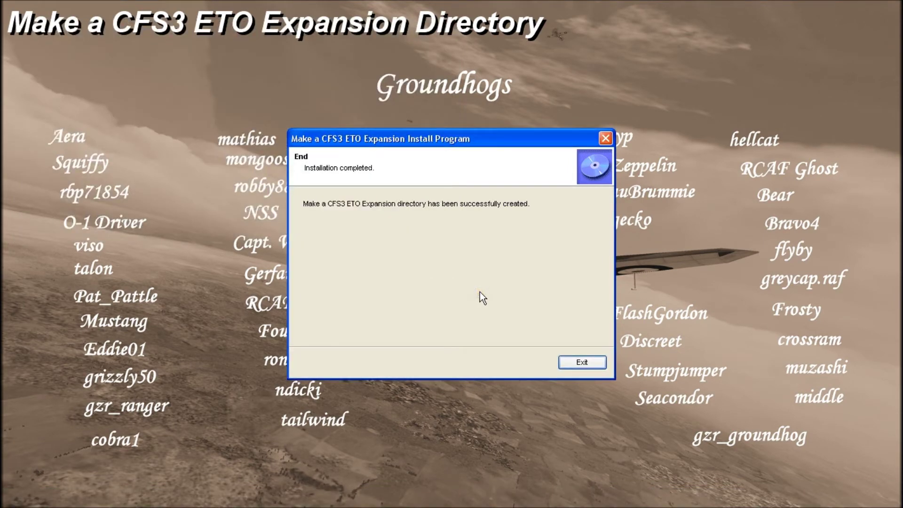
Run CFS3 ETO Expansion Install Rev 1.0.exe and install into C:\Program Files\Microsoft Games\CFS3 ETO Expansion.
{"action": "left_click", "coordinate": [588, 362]}
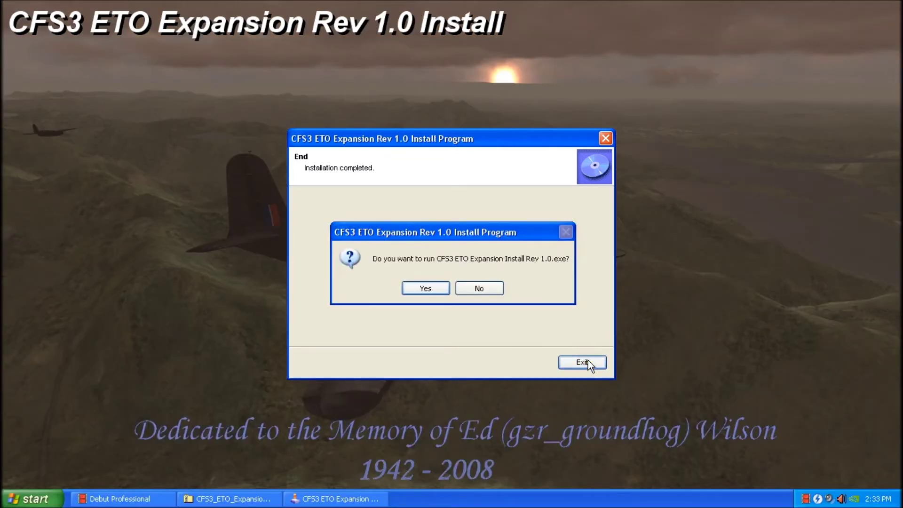
{"action": "left_click", "coordinate": [424, 289]}
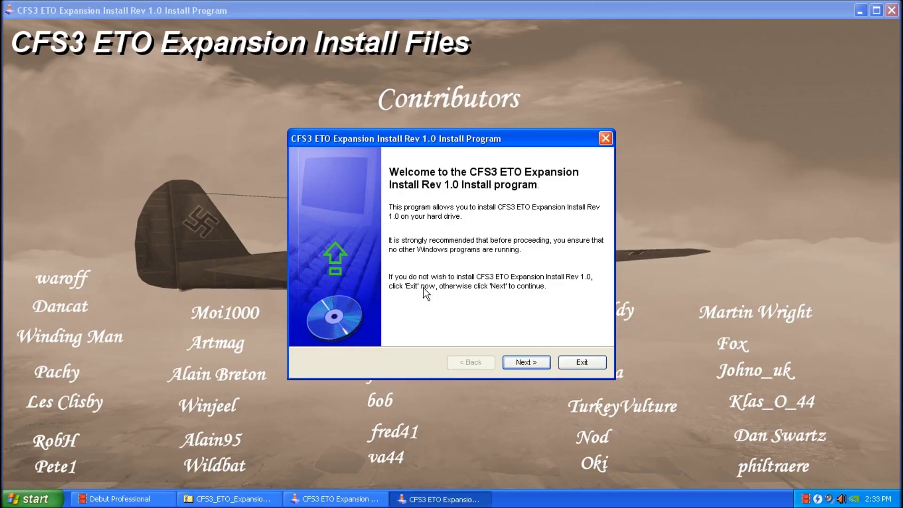
{"action": "left_click", "coordinate": [526, 363]}
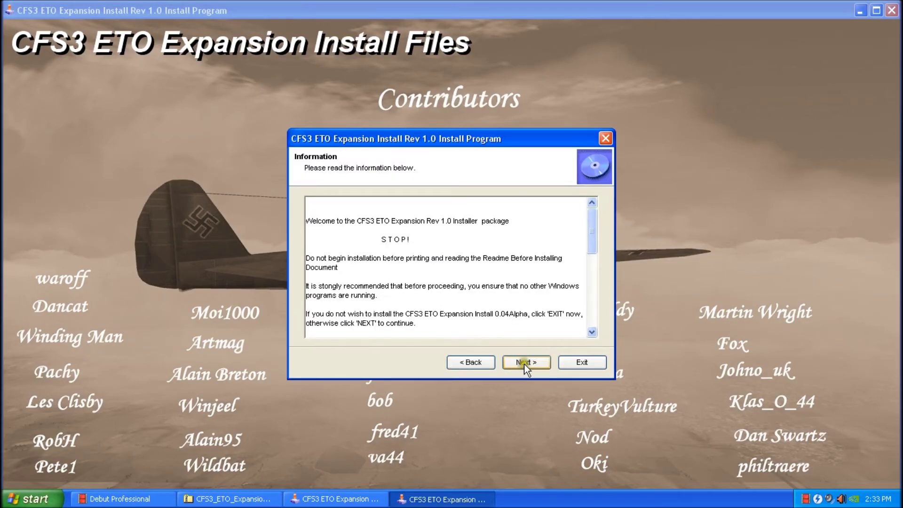
{"action": "left_click", "coordinate": [525, 363]}
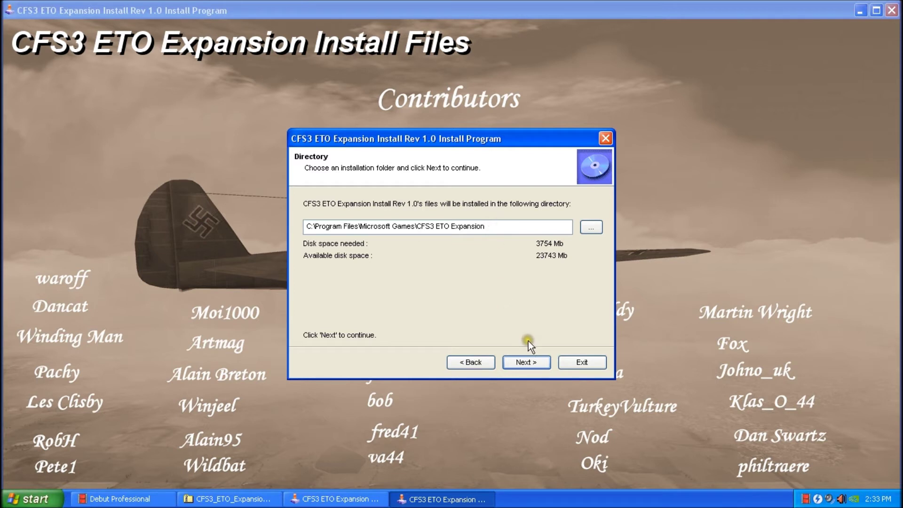
{"action": "left_click", "coordinate": [527, 364]}
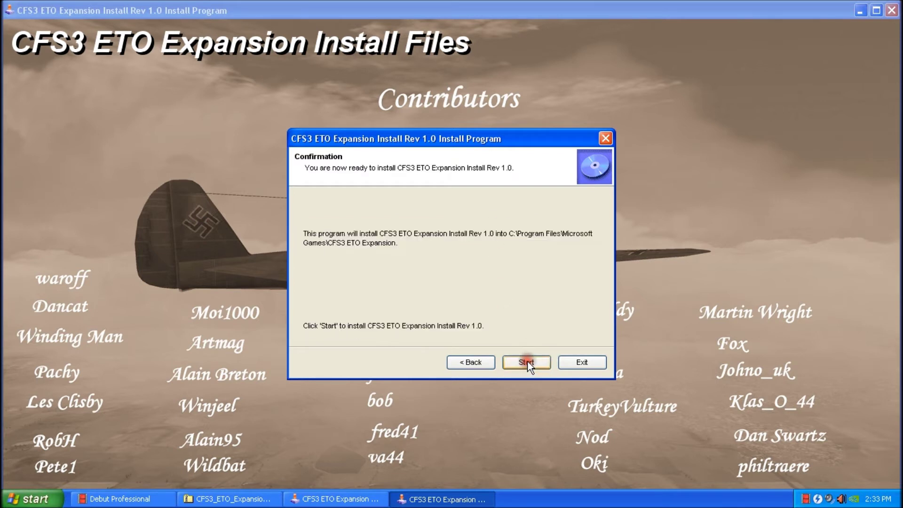
{"action": "left_click", "coordinate": [528, 363]}
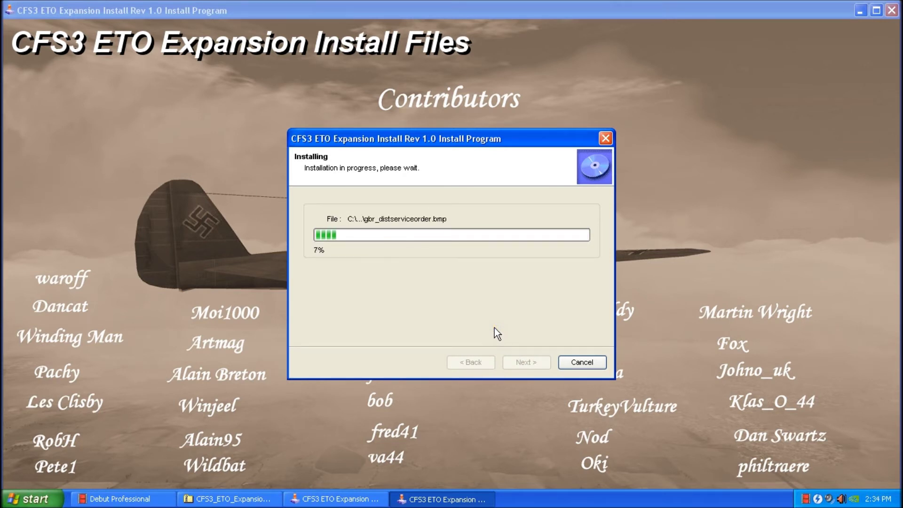
{"action": "key", "text": "alt+Tab"}
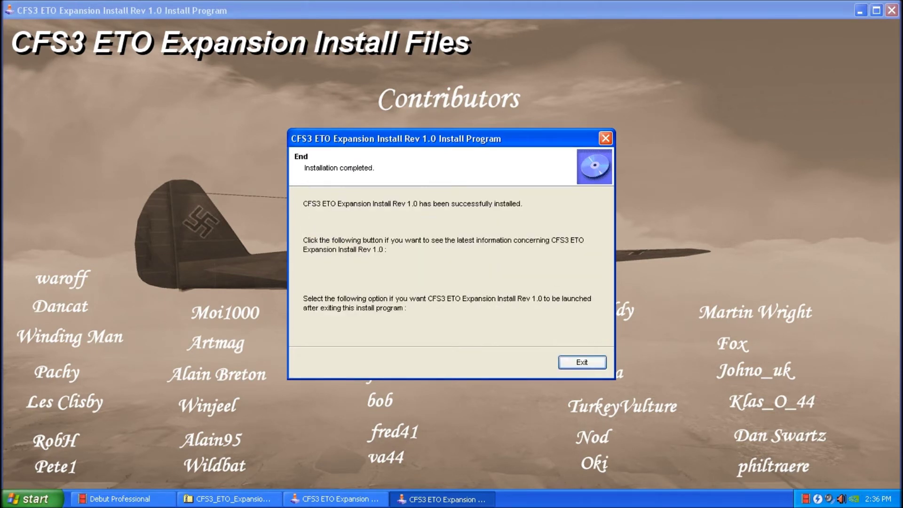
{"action": "left_click", "coordinate": [580, 362]}
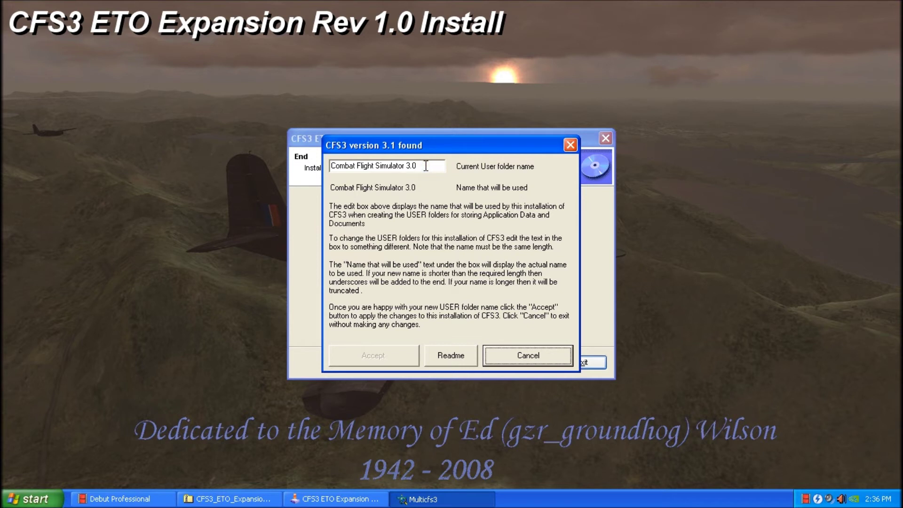
Replace the user folder name 'Combat Flight Simulator 3.0' with 'CFS3 ETO Expansion' and accept it.
{"action": "left_click", "coordinate": [427, 166]}
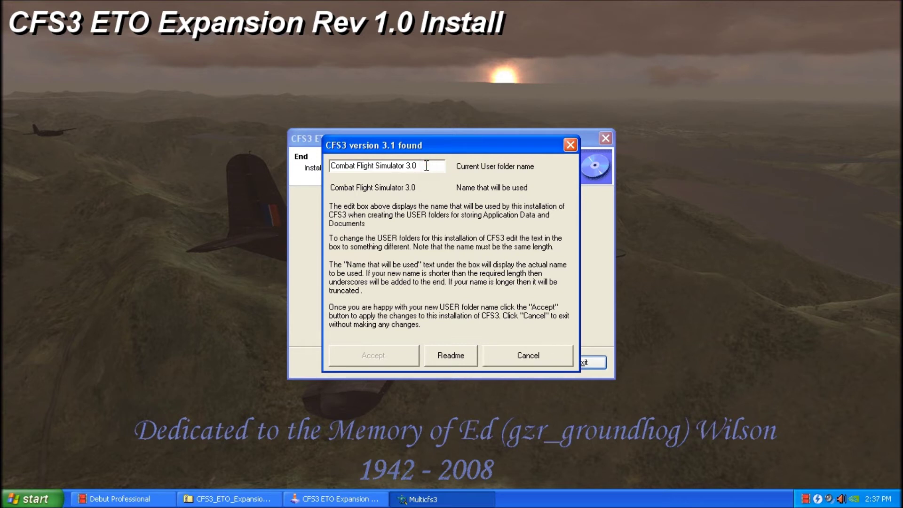
{"action": "left_click_drag", "start_coordinate": [426, 165], "coordinate": [320, 165]}
{"action": "key", "text": "Delete"}
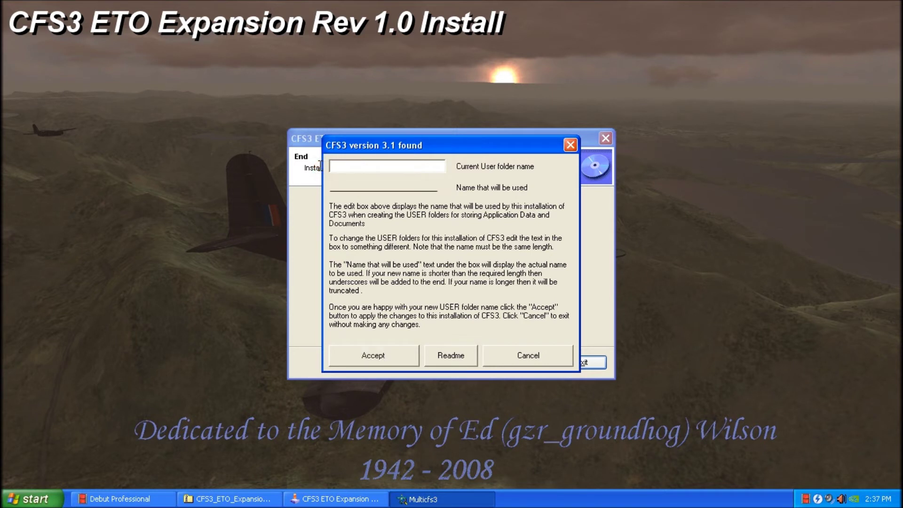
{"action": "type", "text": "CFS3 ETO Expa"}
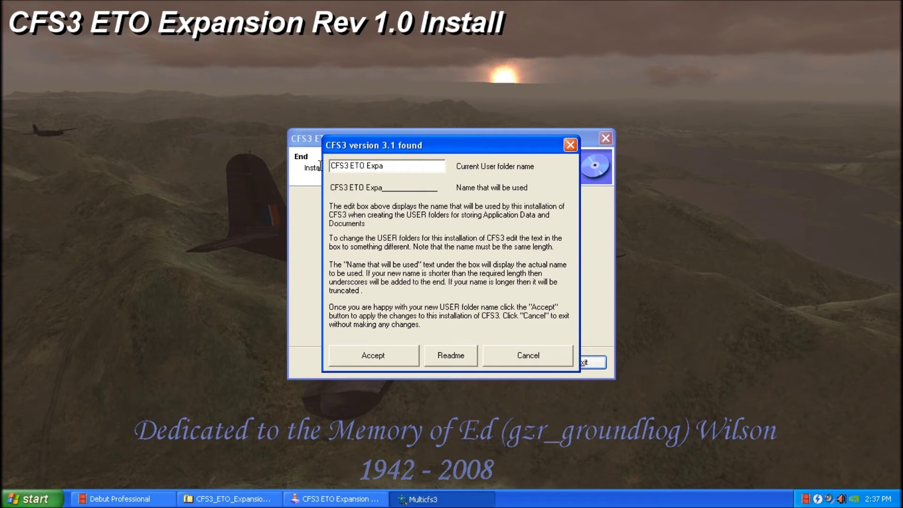
{"action": "type", "text": "nsion"}
{"action": "left_click", "coordinate": [382, 353]}
{"action": "left_click", "coordinate": [456, 306]}
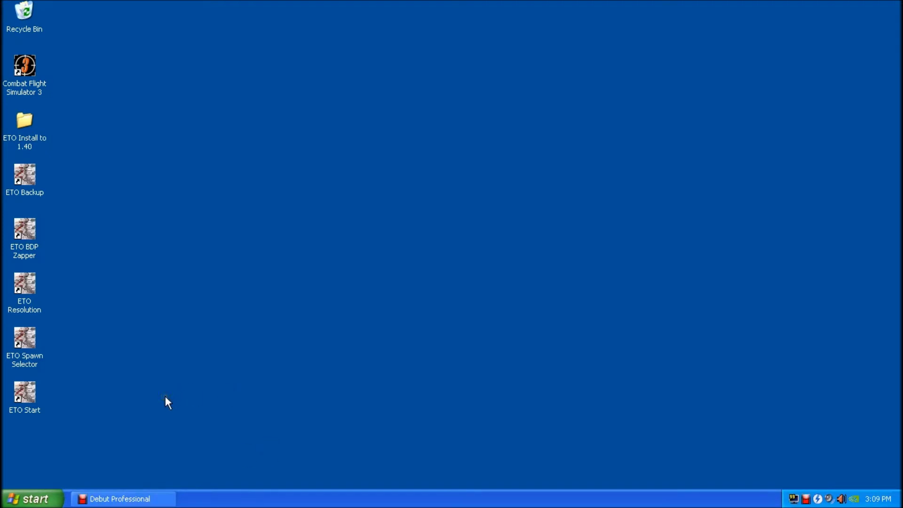
Start ETO Start and choose era 1, 1936 – Spring 1940 Spain and West '40.
{"action": "double_click", "coordinate": [26, 396]}
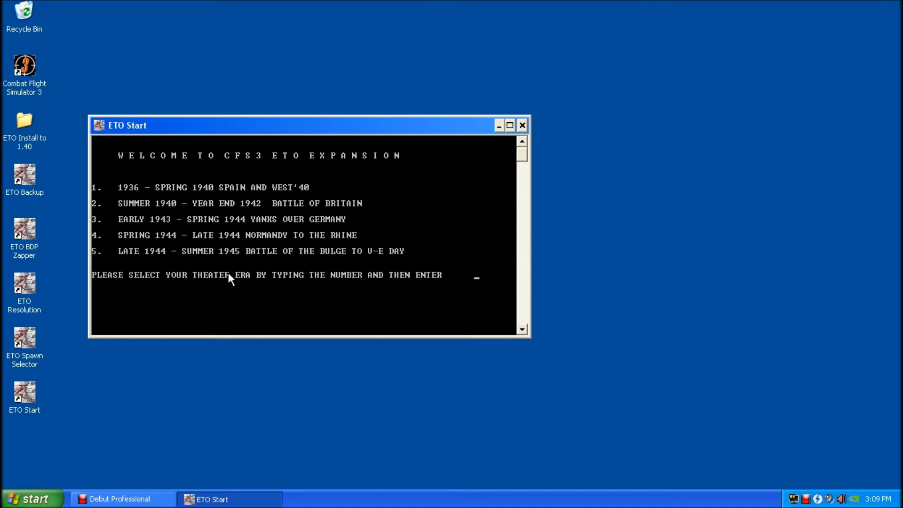
{"action": "type", "text": "1"}
{"action": "key", "text": "Return"}
{"action": "key", "text": "Return"}
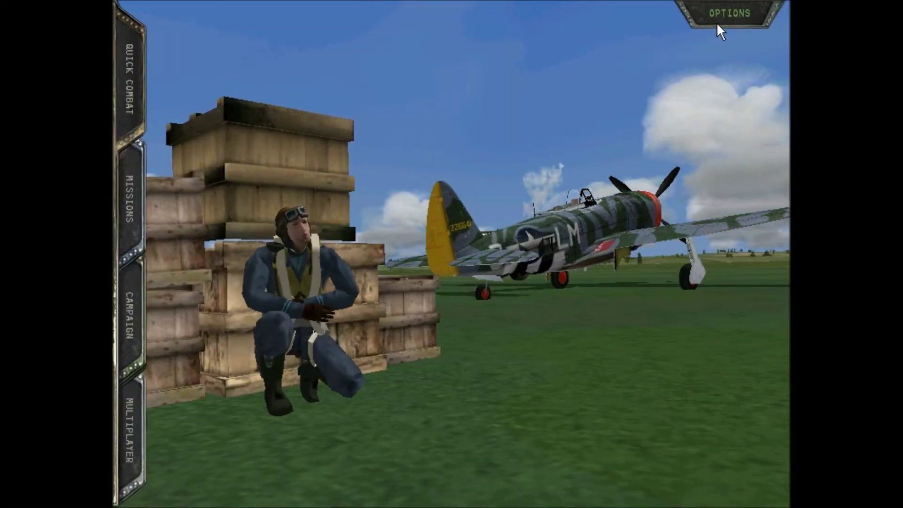
Fly a P-47D-25 Quick Combat dogfight, then quit CFS3 back to the desktop.
{"action": "left_click", "coordinate": [129, 75]}
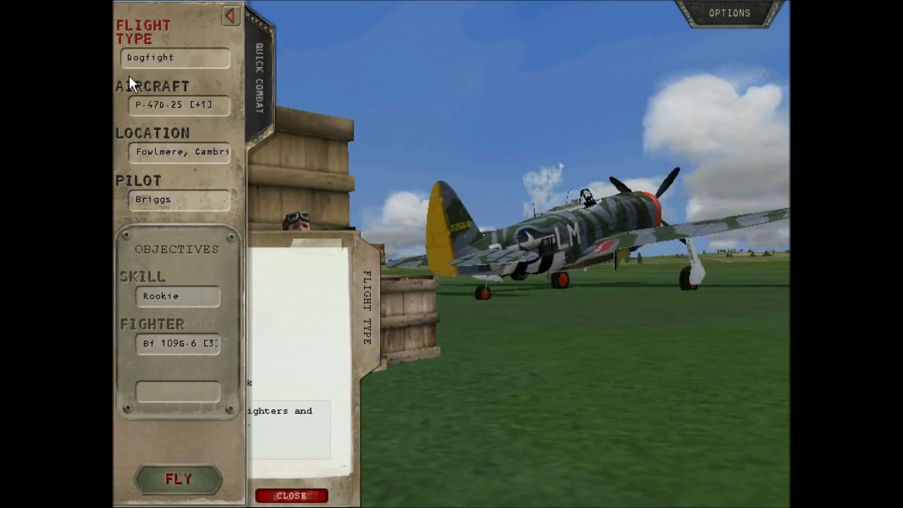
{"action": "left_click", "coordinate": [179, 479]}
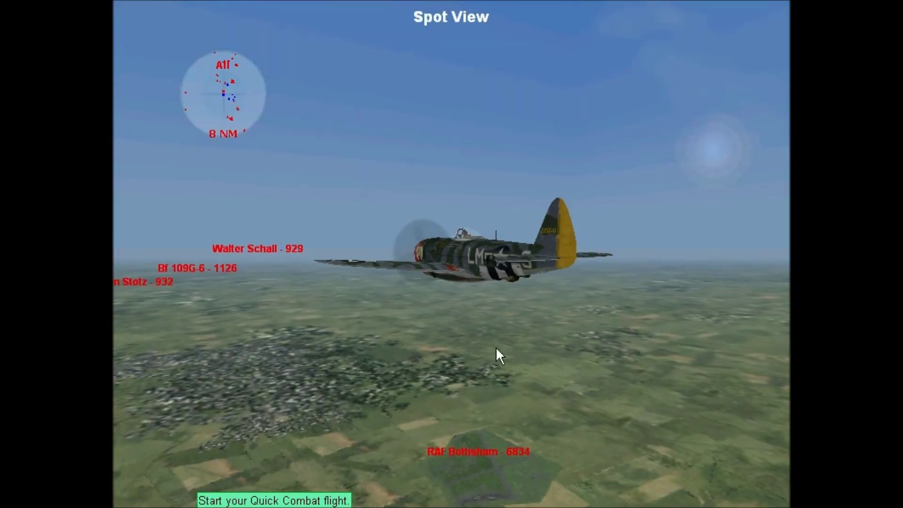
{"action": "key", "text": "Escape"}
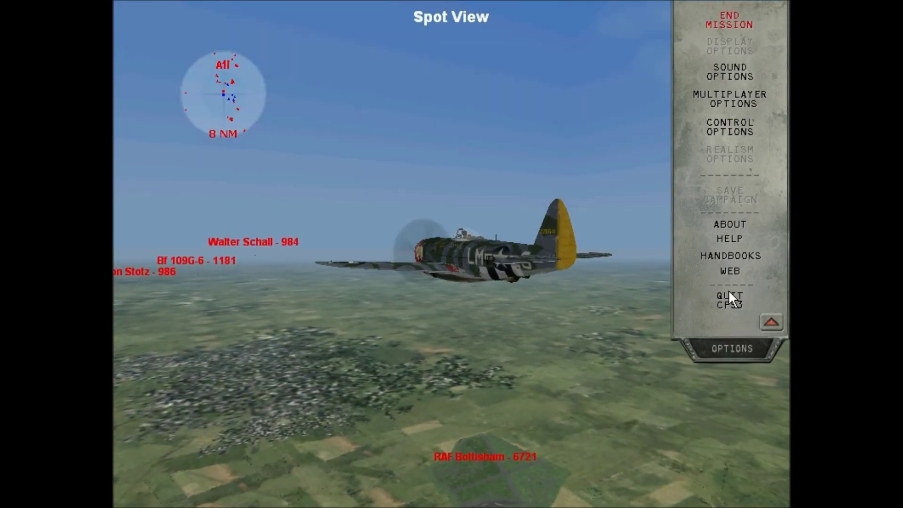
{"action": "left_click", "coordinate": [729, 297]}
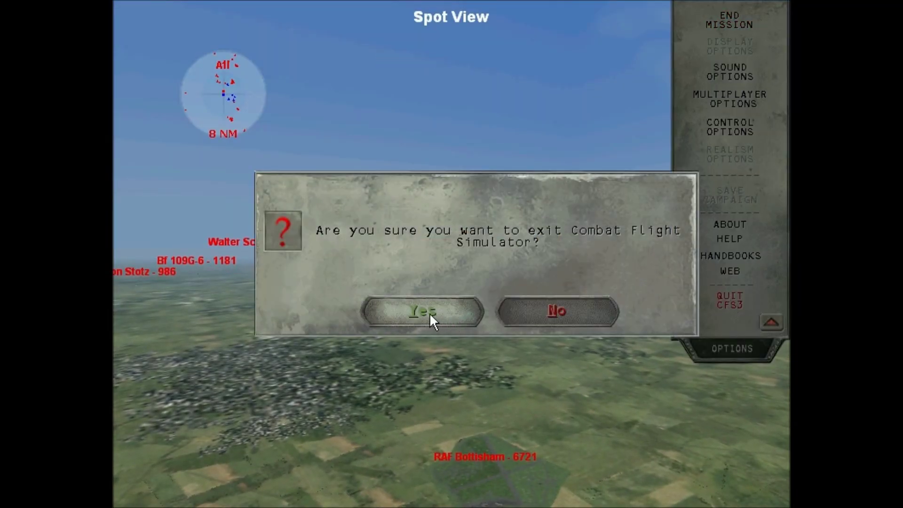
{"action": "left_click", "coordinate": [424, 311]}
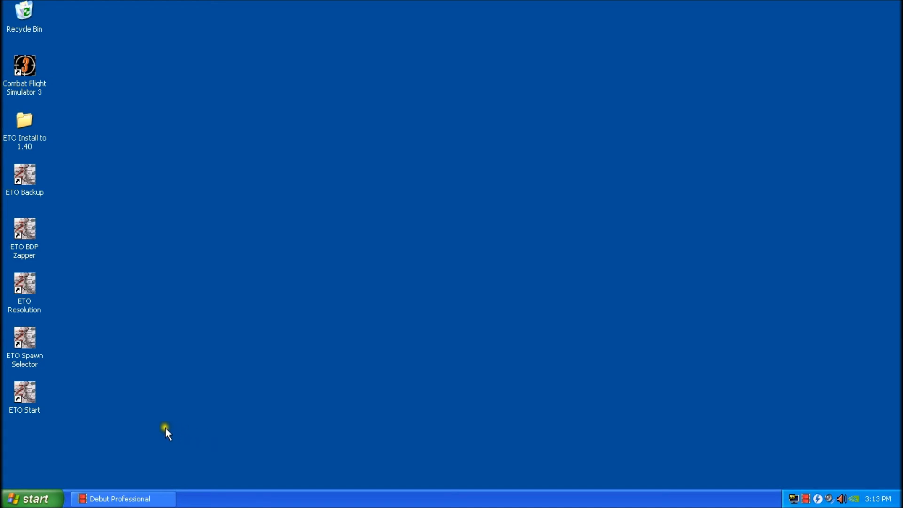
Relaunch ETO Start and choose era 2, Summer 1940 – Year End 1942 Battle of Britain.
{"action": "double_click", "coordinate": [31, 392]}
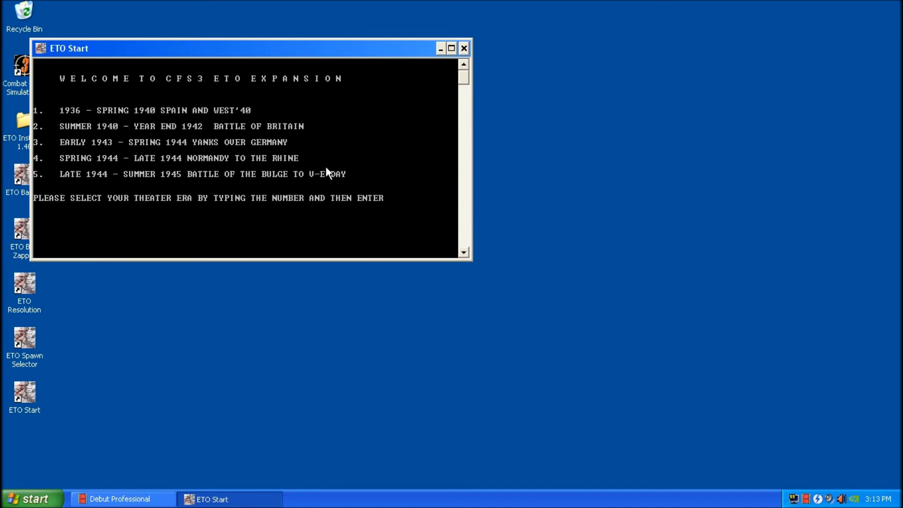
{"action": "type", "text": "2"}
{"action": "key", "text": "Return"}
{"action": "key", "text": "Return"}
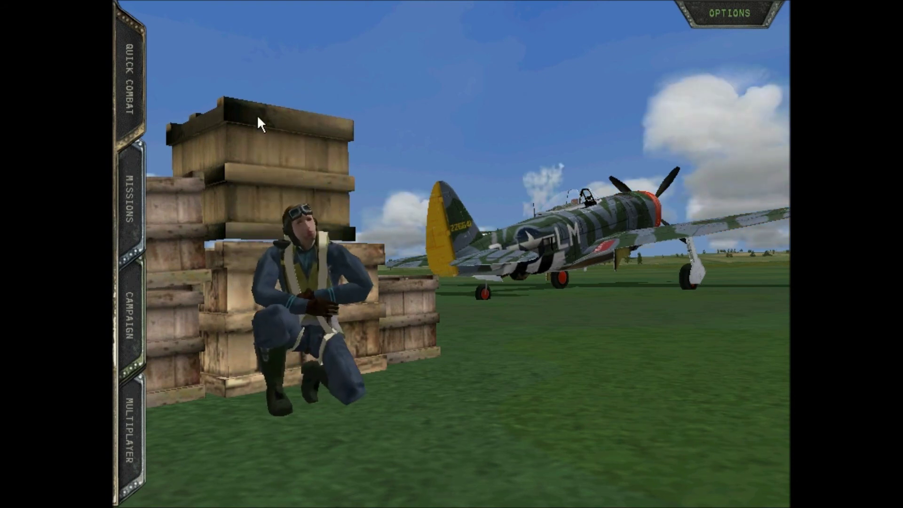
Fly another Quick Combat dogfight, then quit Combat Flight Simulator 3.
{"action": "left_click", "coordinate": [130, 73]}
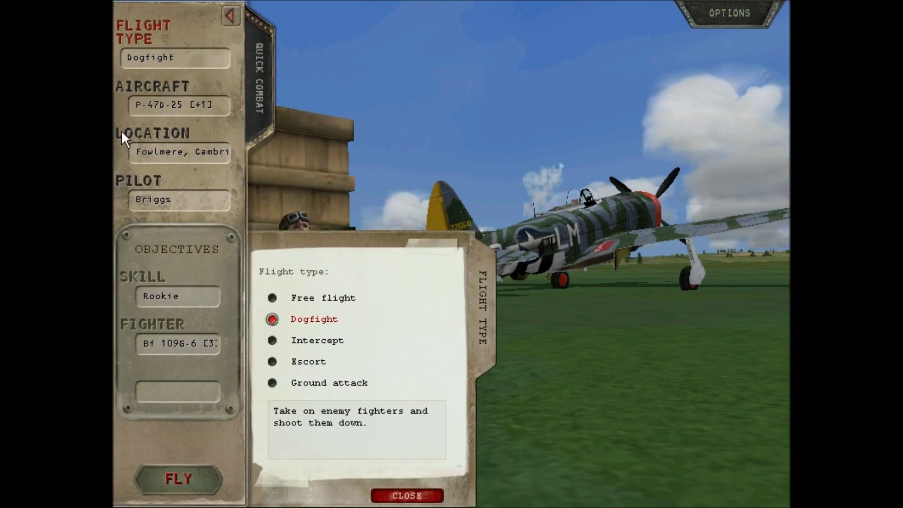
{"action": "left_click", "coordinate": [177, 477]}
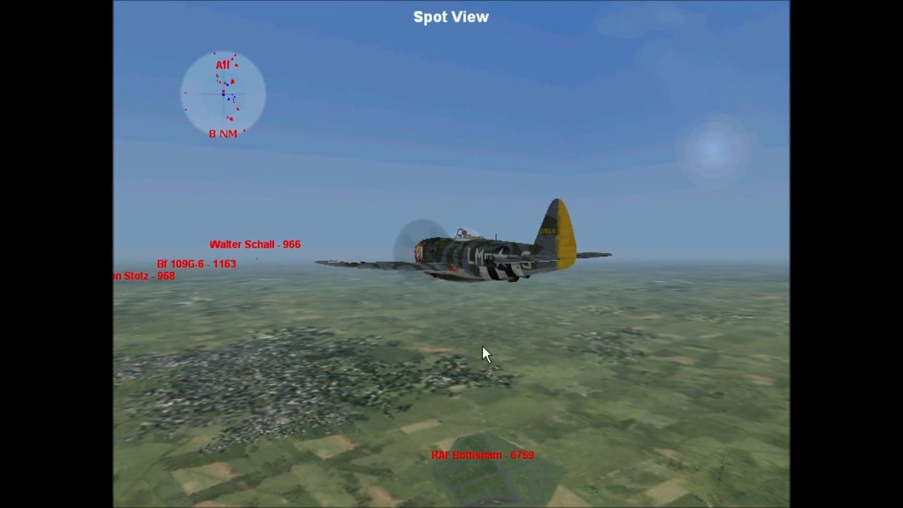
{"action": "key", "text": "Escape"}
{"action": "left_click", "coordinate": [730, 298]}
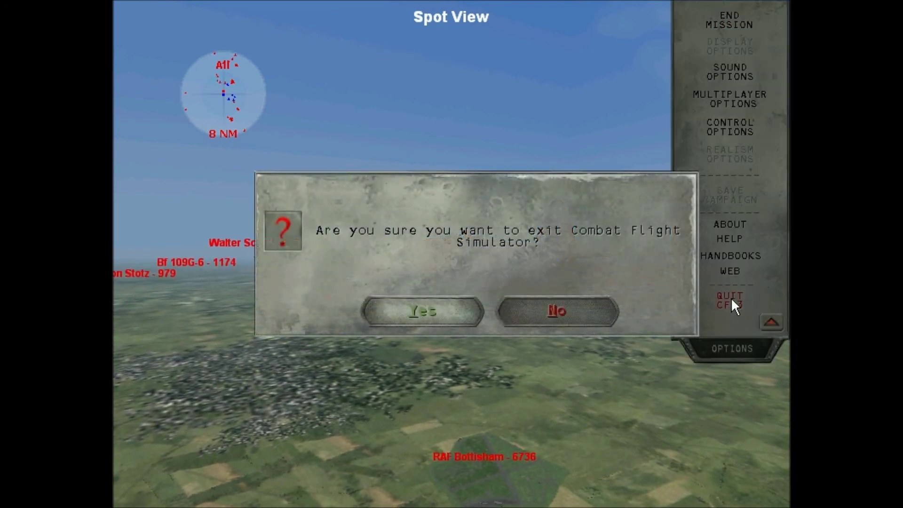
{"action": "left_click", "coordinate": [419, 308]}
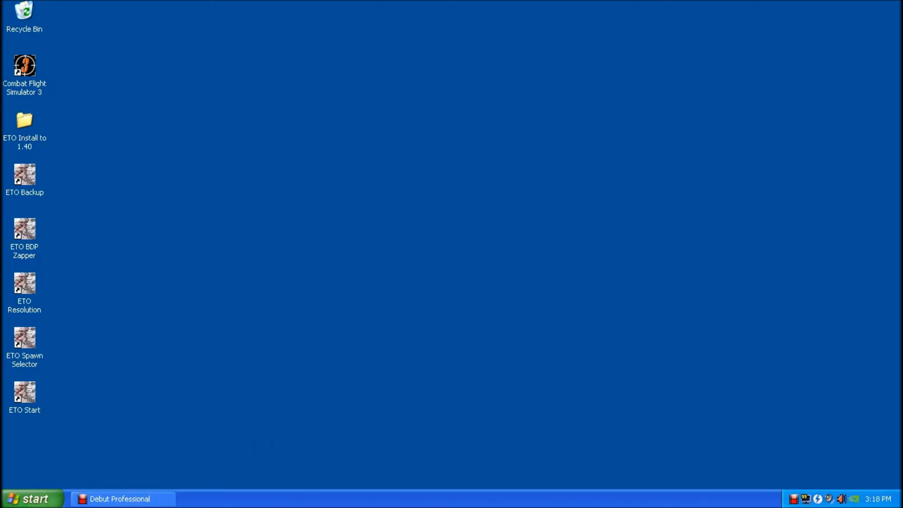